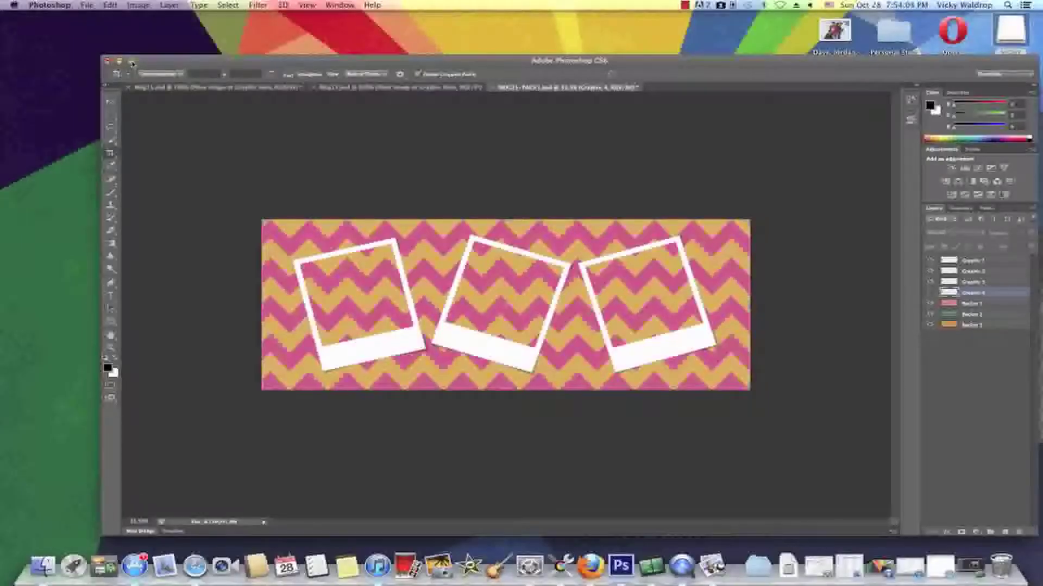
# Step: Maximise the Photoshop window so the mug template banner fills the screen
pyautogui.click(132, 61)
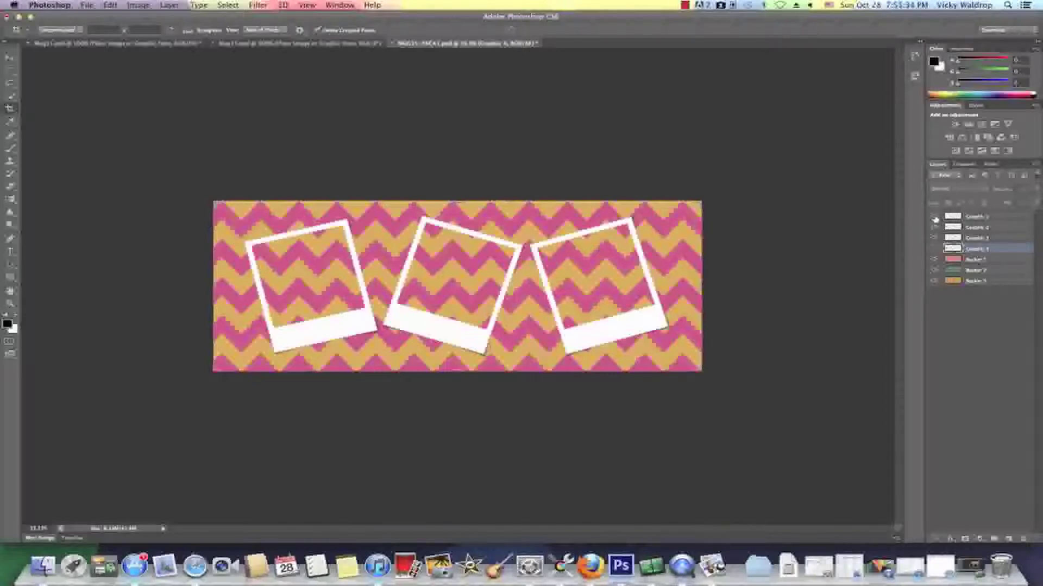
# Step: Toggle each polaroid frame and the holiday text card layer on and off to identify them
pyautogui.click(935, 217)
pyautogui.click(935, 217)
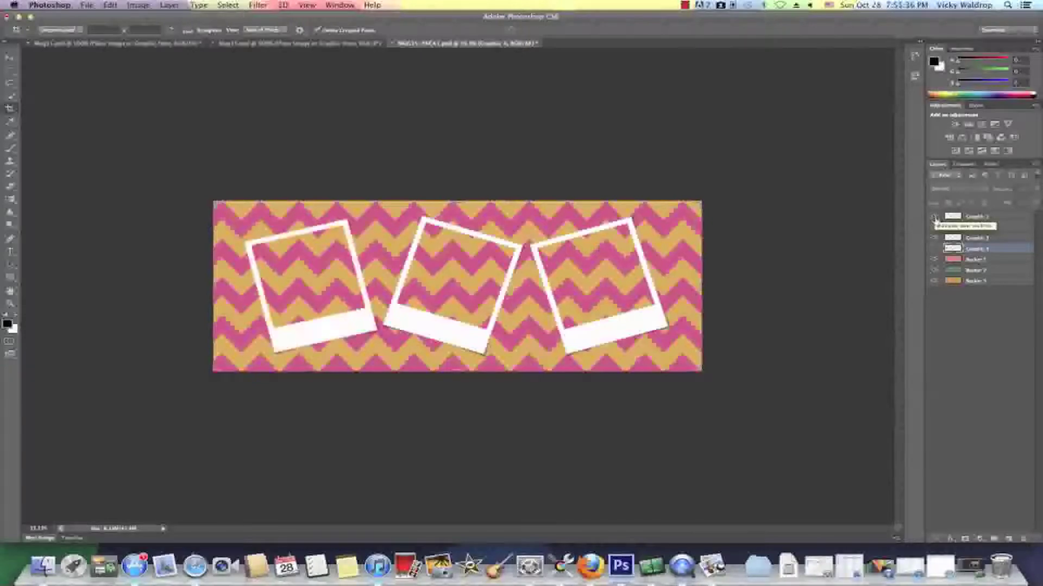
pyautogui.click(935, 229)
pyautogui.click(935, 228)
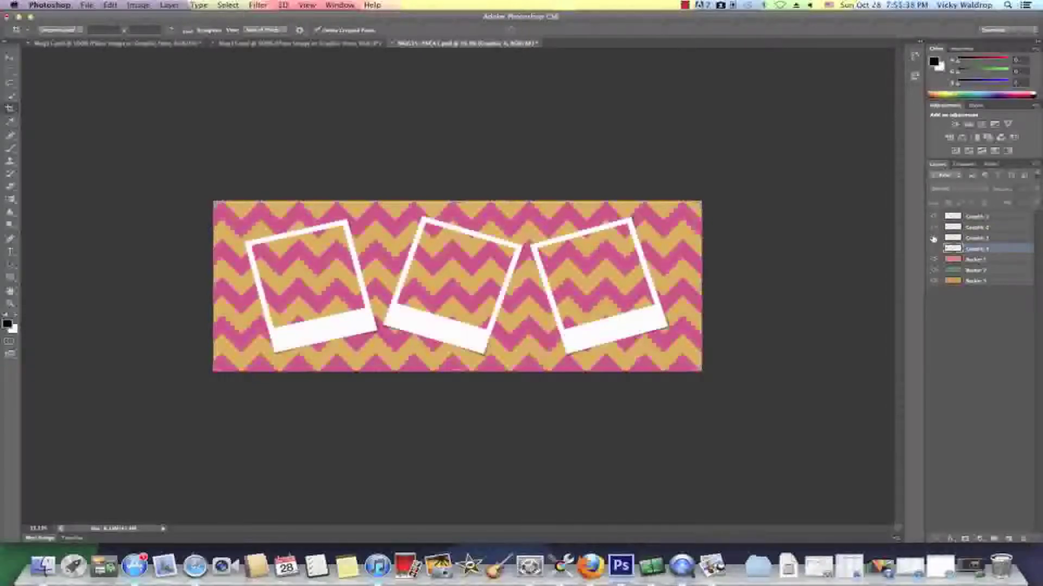
pyautogui.click(934, 239)
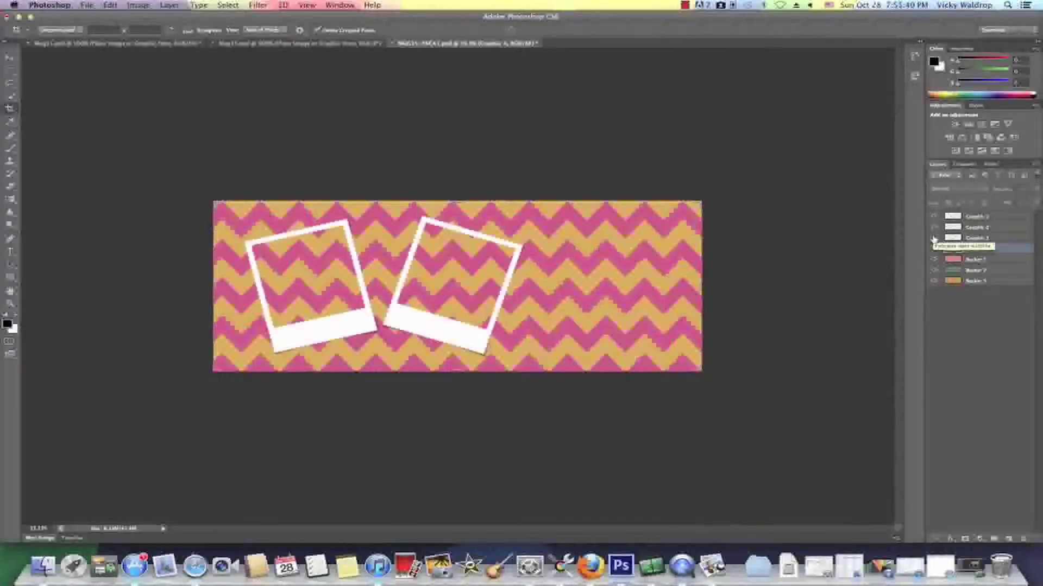
pyautogui.click(934, 239)
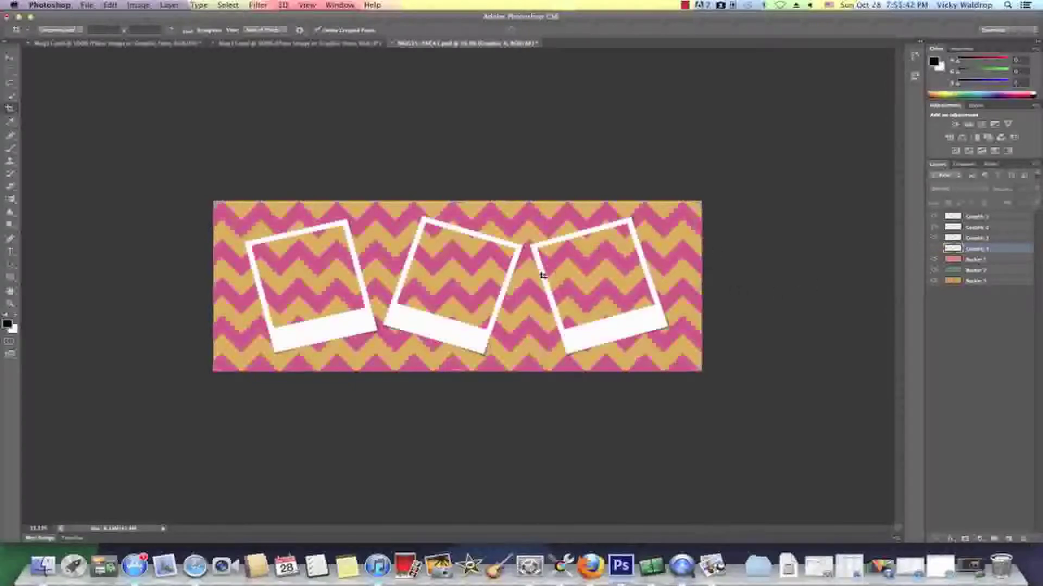
pyautogui.click(934, 249)
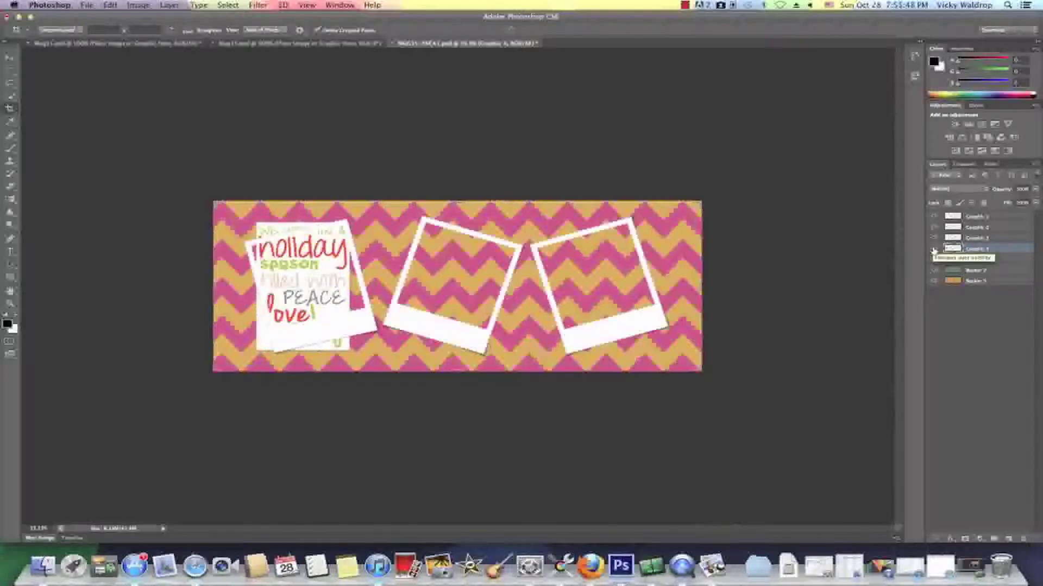
pyautogui.click(934, 250)
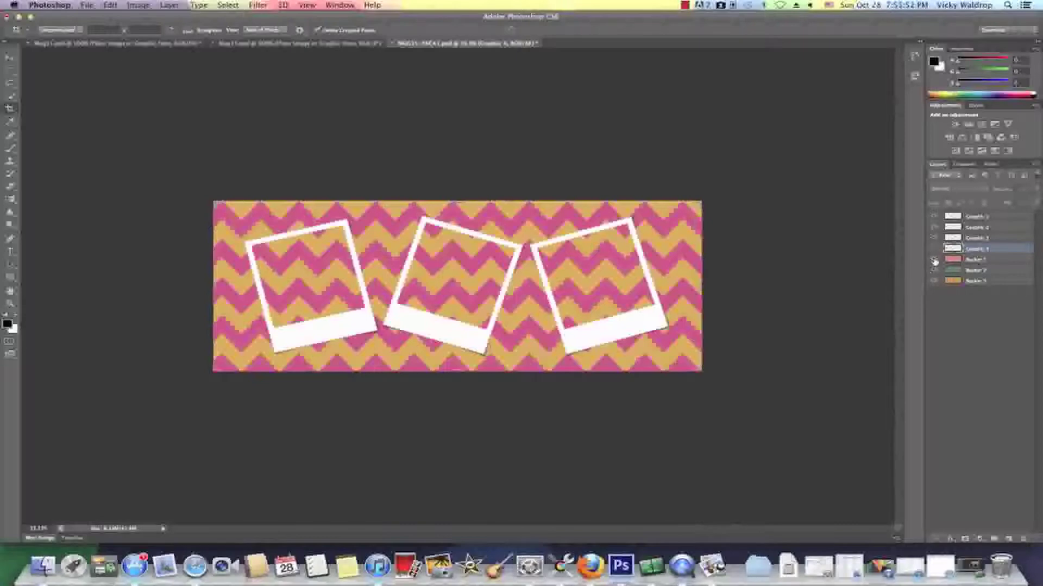
# Step: Hide the pink-and-gold, green-and-grey and red-and-green chevron background layers
pyautogui.click(934, 260)
pyautogui.click(934, 260)
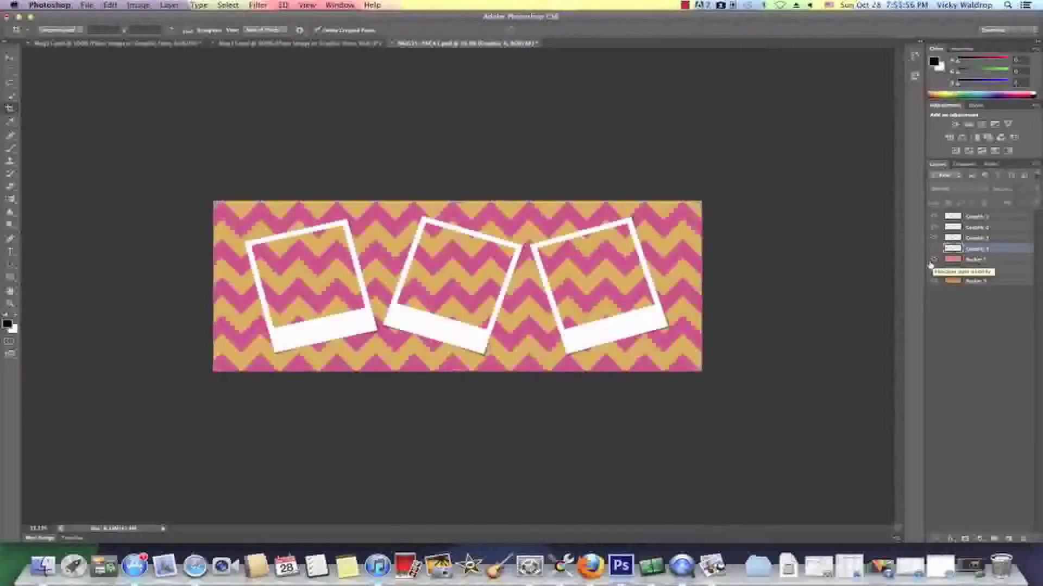
pyautogui.click(934, 261)
pyautogui.click(934, 271)
pyautogui.click(935, 281)
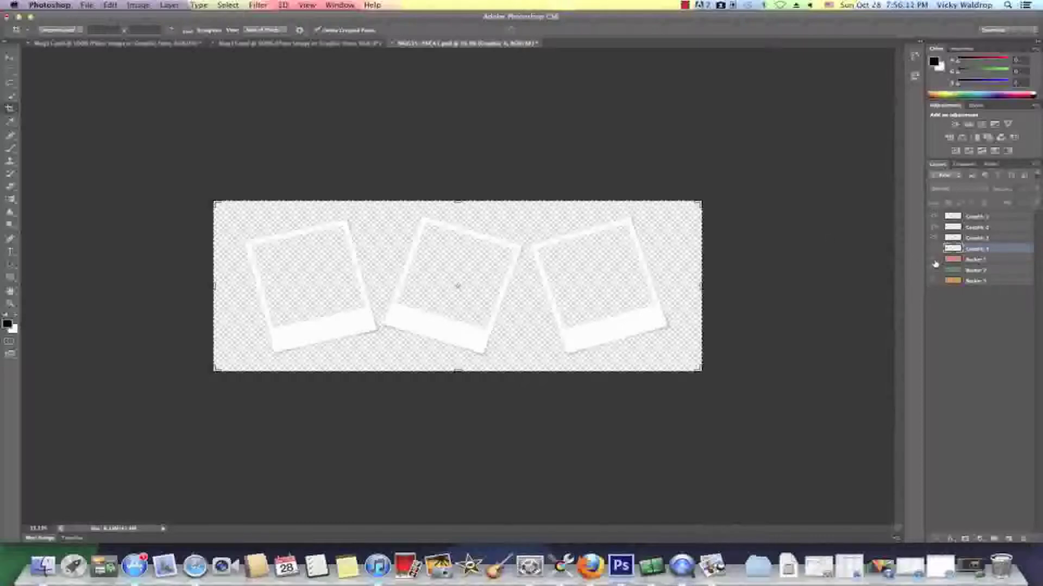
pyautogui.click(935, 262)
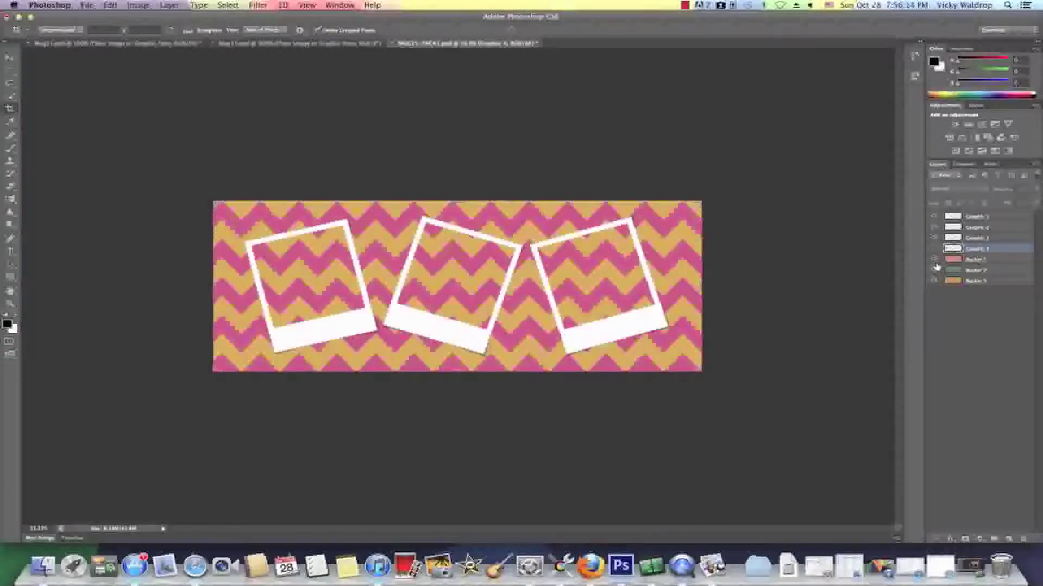
pyautogui.click(934, 269)
pyautogui.click(934, 280)
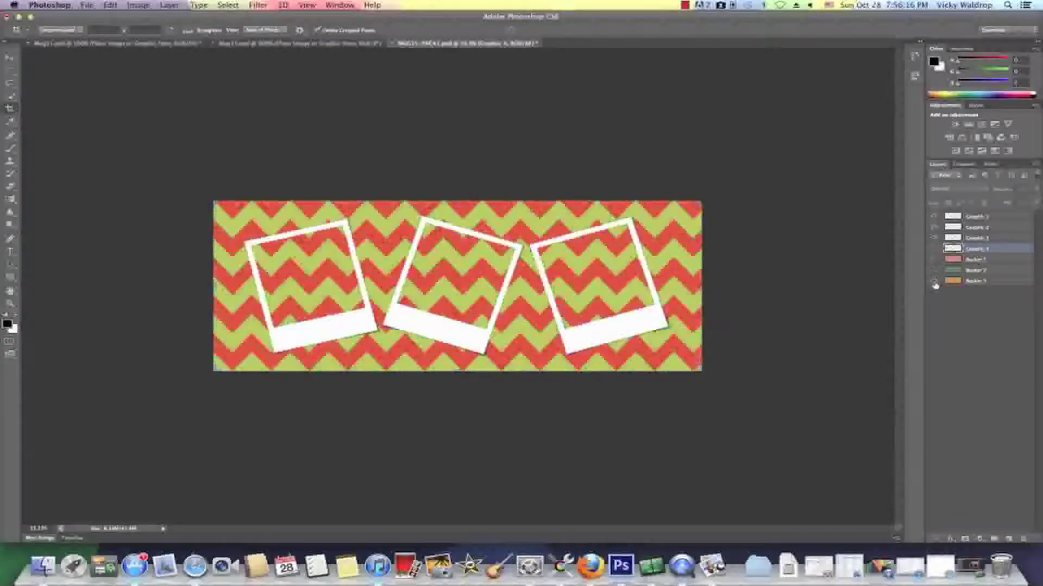
pyautogui.click(934, 281)
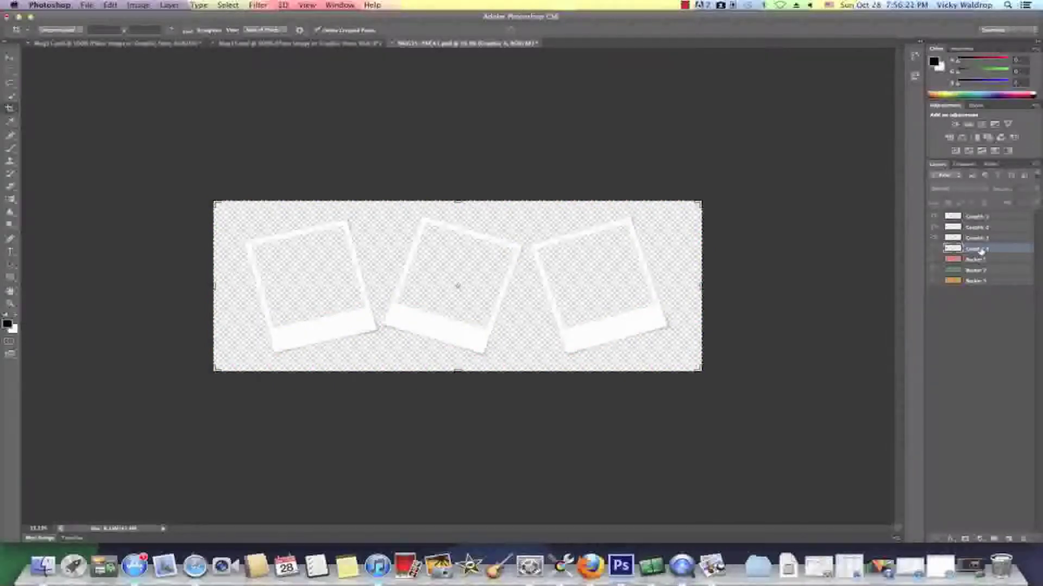
pyautogui.click(934, 249)
pyautogui.click(934, 250)
# Step: Create an empty Layer 1 above Graphic 4 and keep its default name
pyautogui.click(1009, 538)
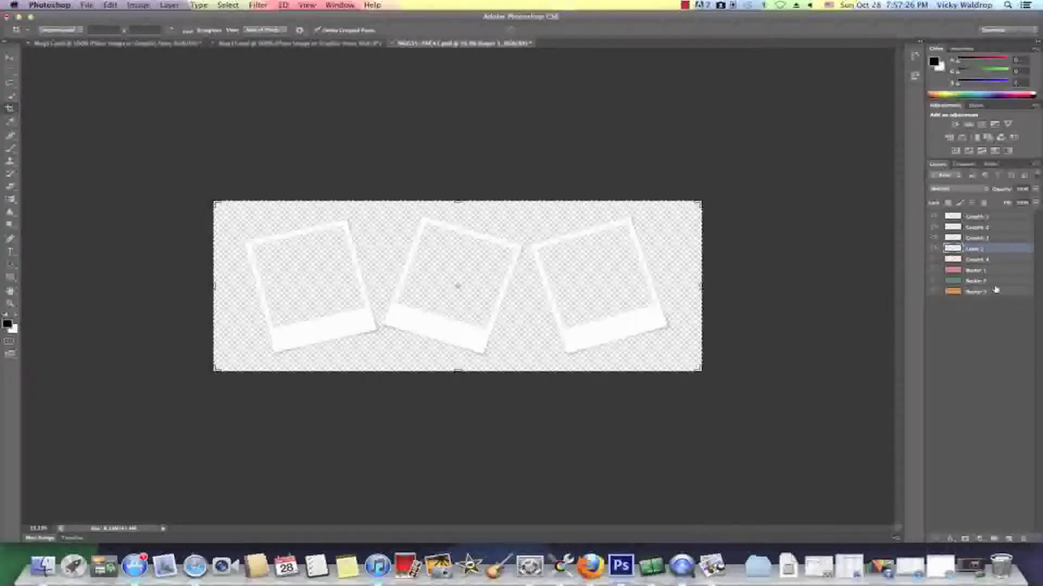
pyautogui.doubleClick(976, 250)
pyautogui.press('Return')
pyautogui.click(935, 218)
pyautogui.click(935, 218)
# Step: Place the man-and-boy photo JPG into the template with File > Place
pyautogui.click(87, 5)
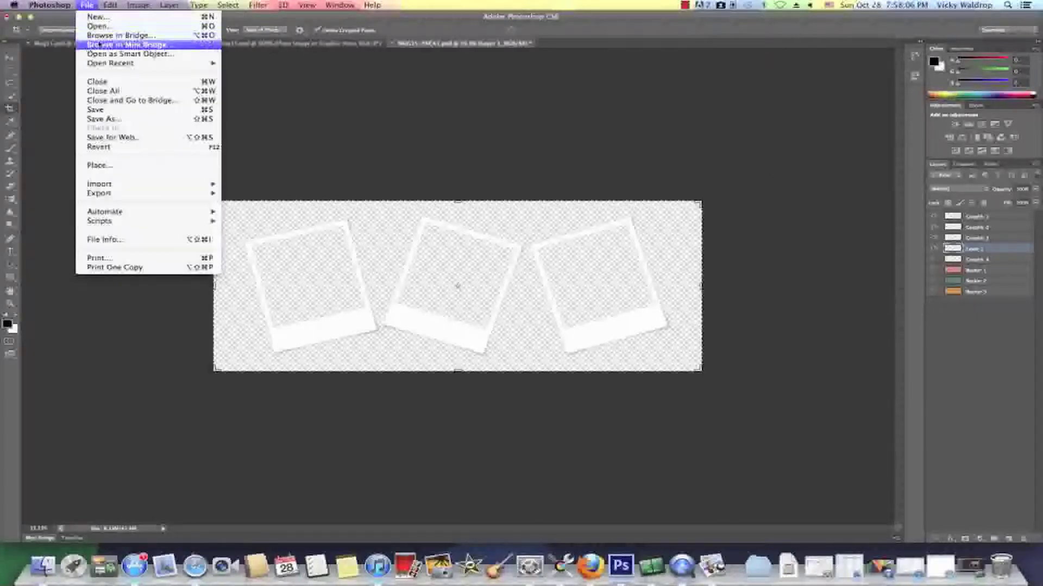
pyautogui.click(113, 167)
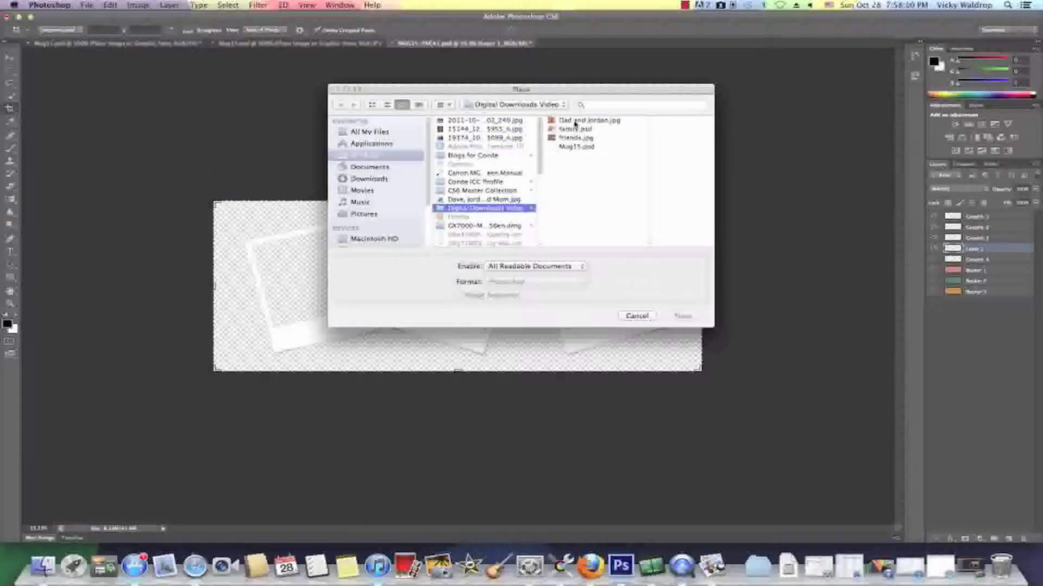
pyautogui.click(576, 121)
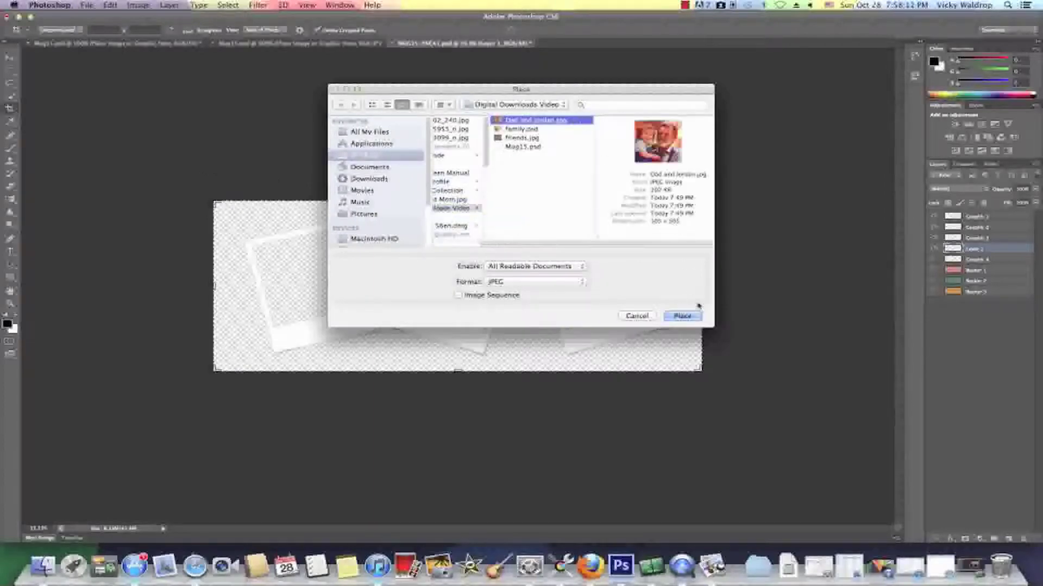
pyautogui.click(682, 317)
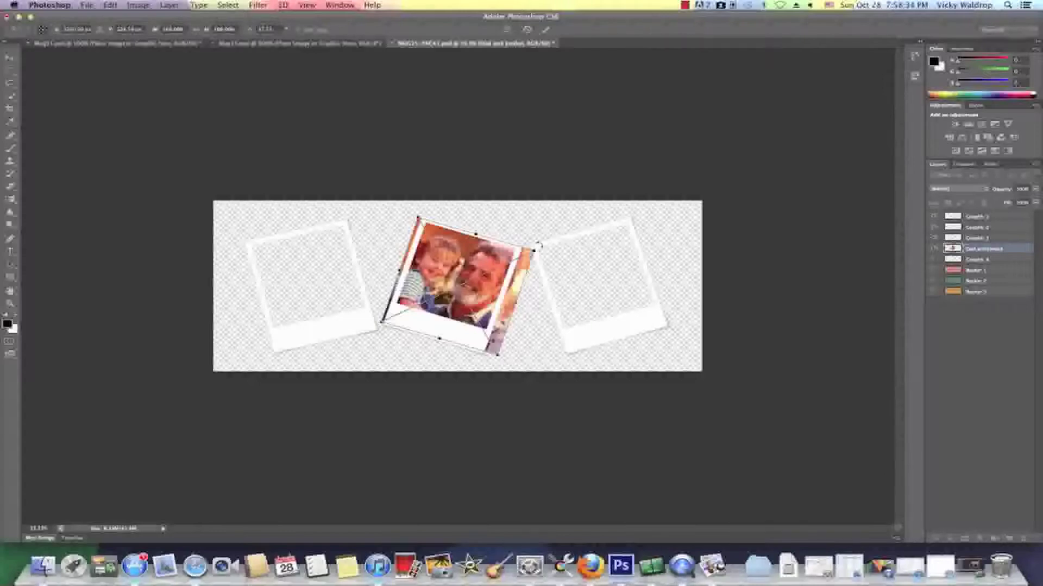
# Step: Rotate, scale down and shift the photo into the middle polaroid's window, then commit
pyautogui.moveTo(538, 245)
pyautogui.mouseDown()
pyautogui.moveTo(532, 262)
pyautogui.moveTo(536, 249)
pyautogui.mouseUp()
pyautogui.moveTo(535, 250); pyautogui.dragTo(512, 246)
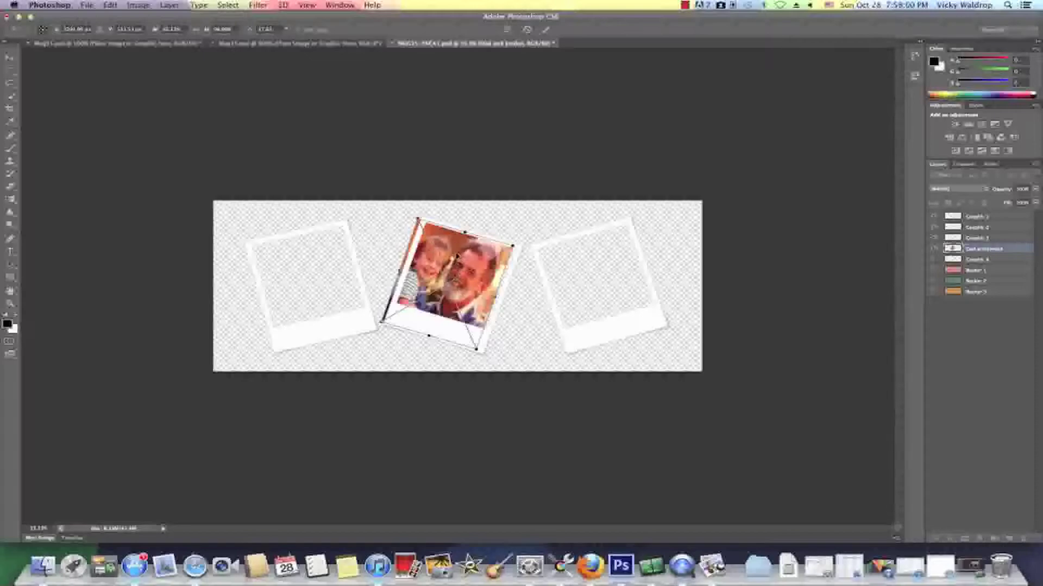
pyautogui.moveTo(459, 256); pyautogui.dragTo(466, 256)
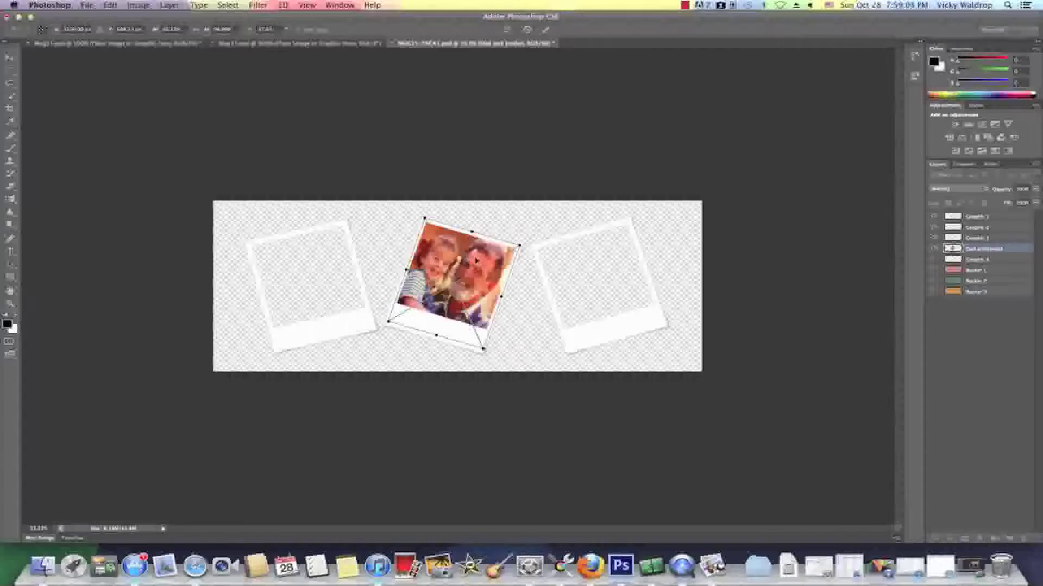
pyautogui.press('c')
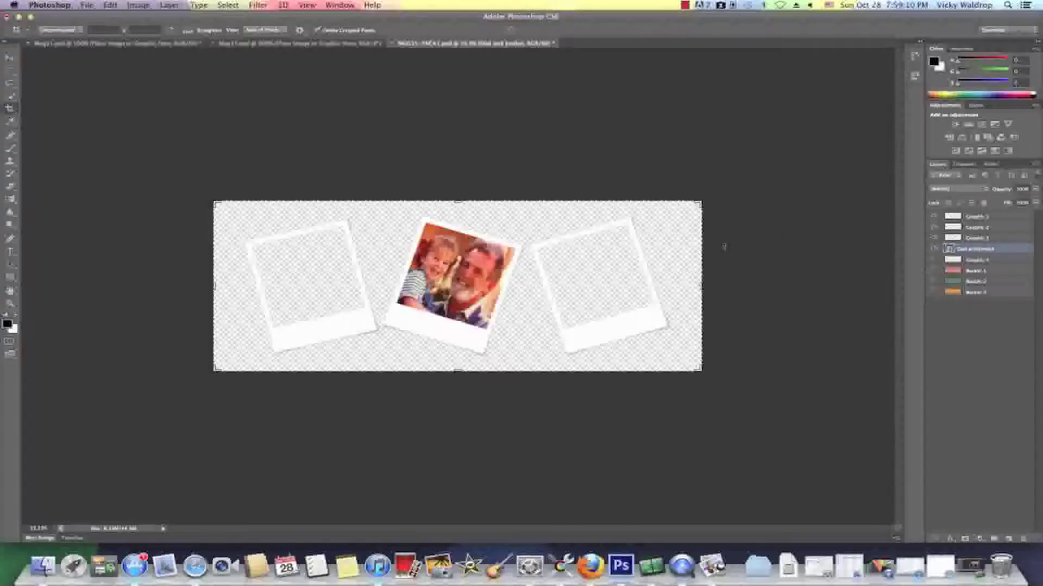
pyautogui.click(934, 271)
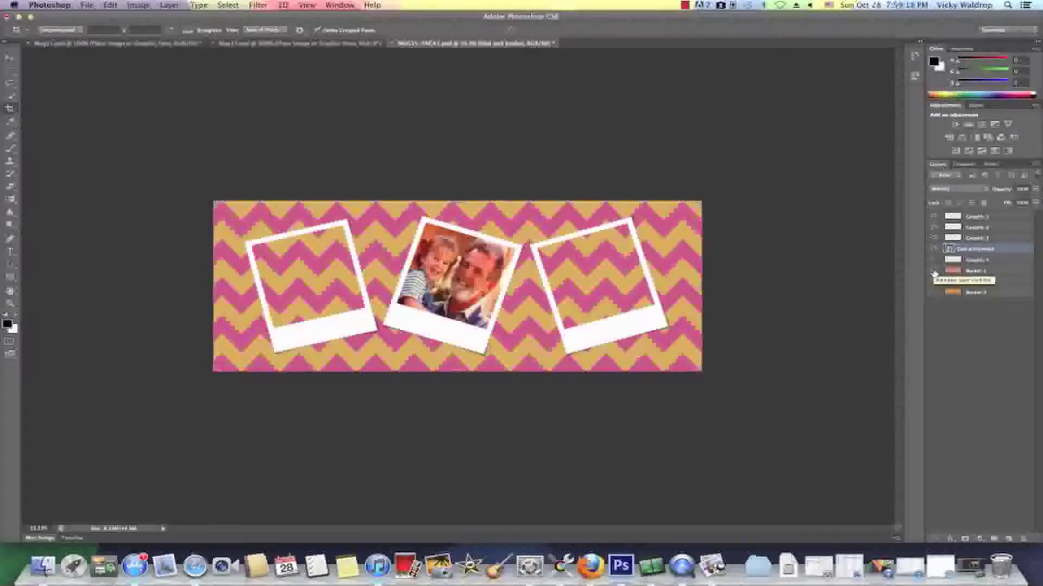
pyautogui.click(934, 271)
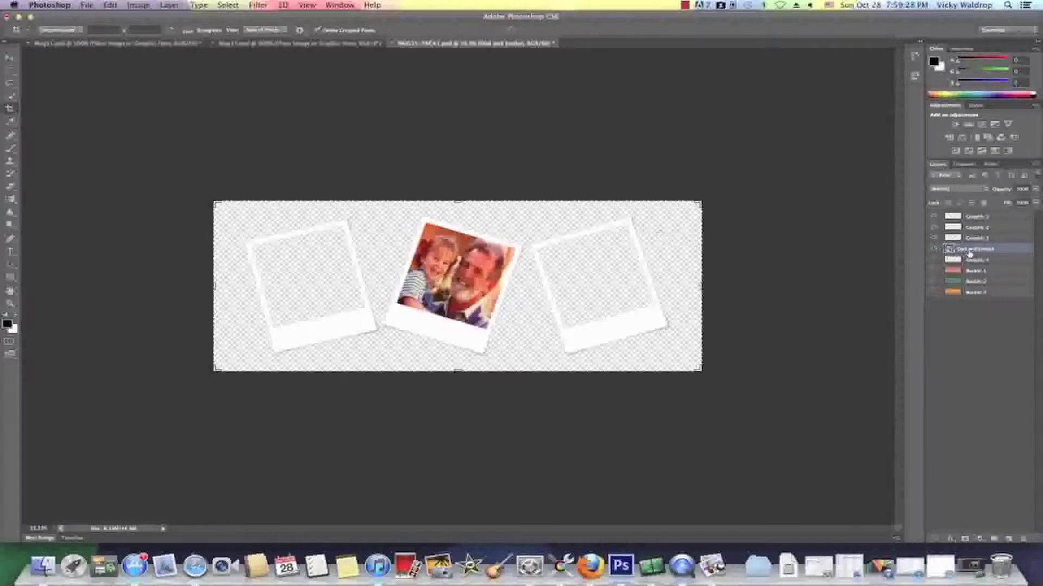
# Step: Place the family group photo into the template with File > Place
pyautogui.click(87, 5)
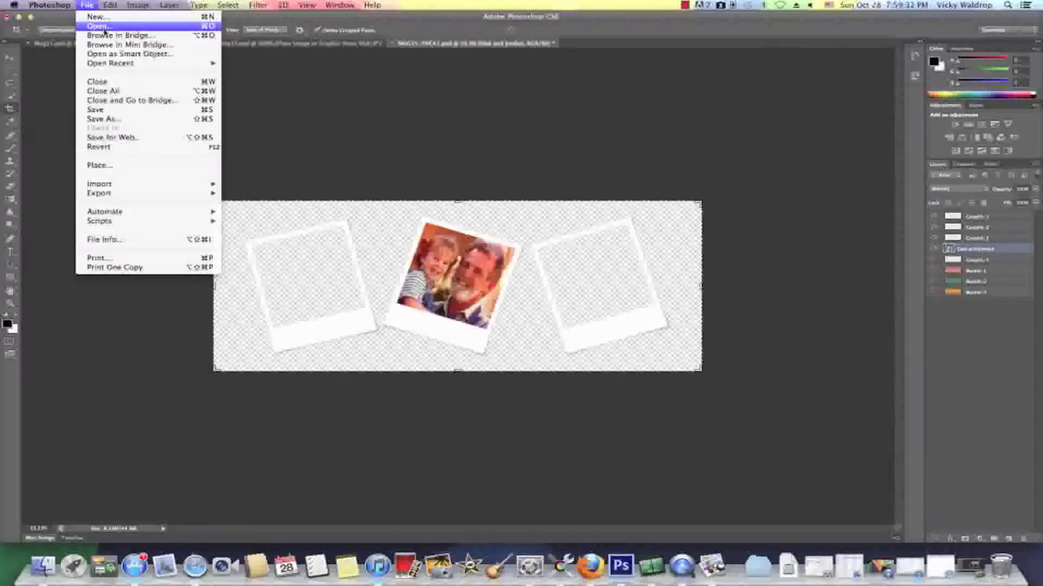
pyautogui.moveTo(116, 65)
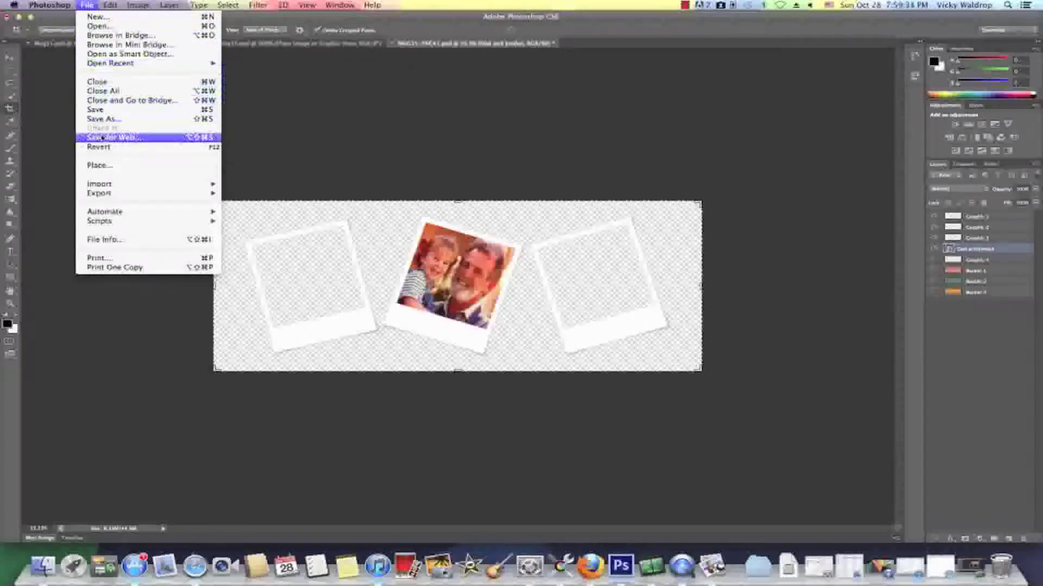
pyautogui.click(99, 165)
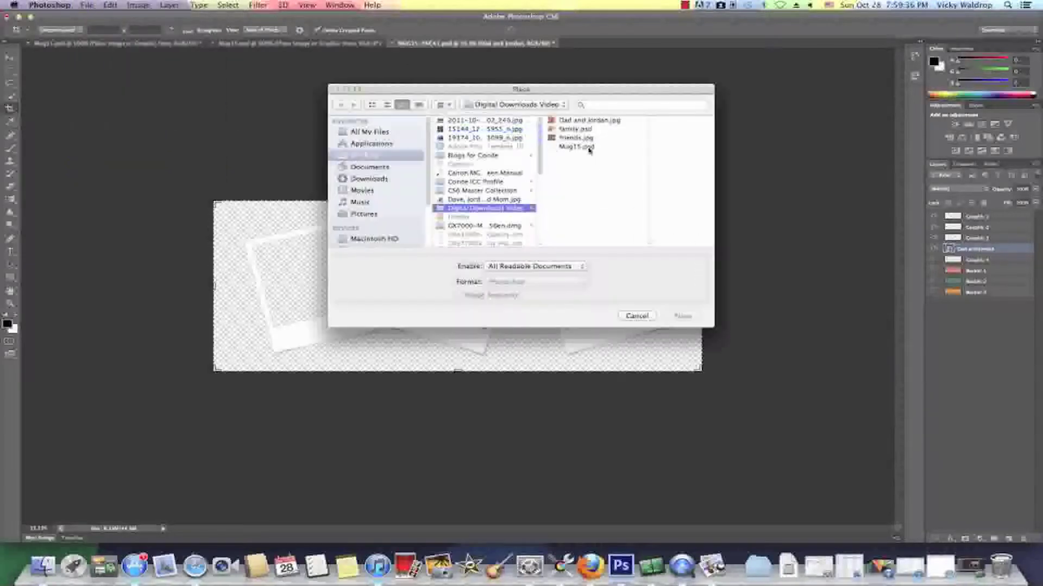
pyautogui.doubleClick(576, 138)
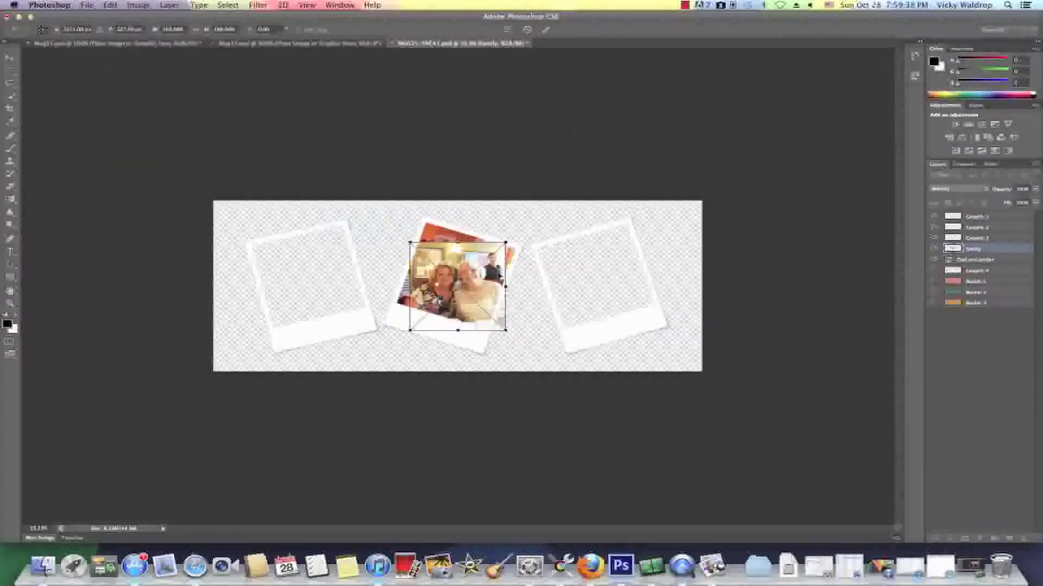
# Step: Move the family photo onto the right frame, tilt it to match, nudge it, and commit
pyautogui.moveTo(461, 266); pyautogui.dragTo(597, 259)
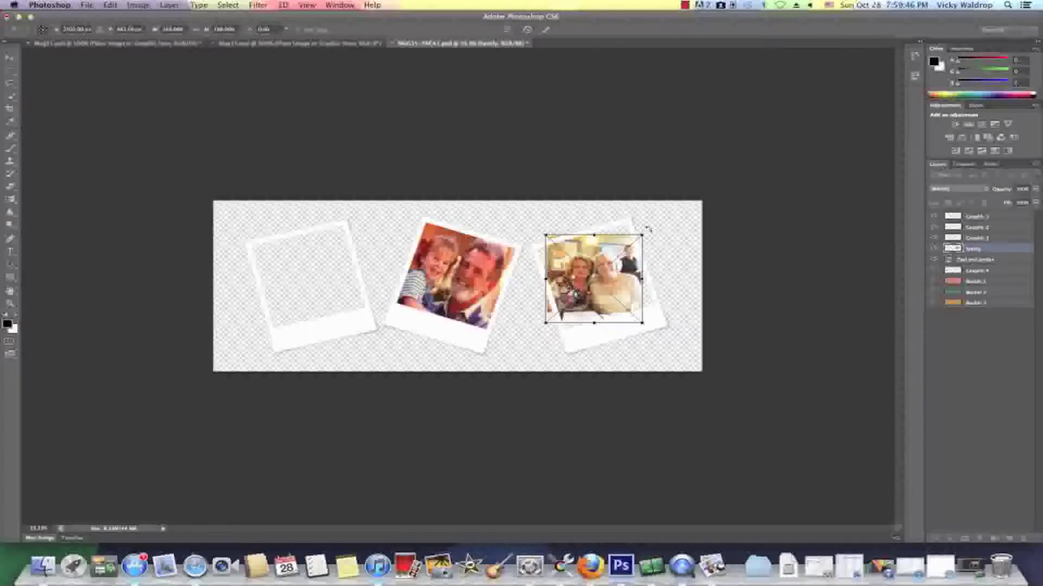
pyautogui.moveTo(648, 229); pyautogui.dragTo(633, 214)
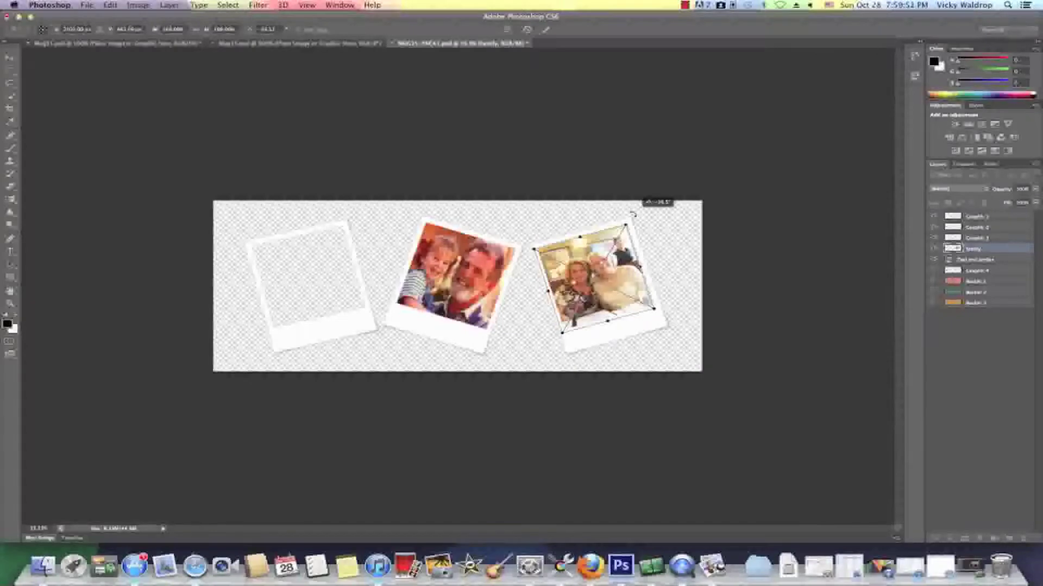
pyautogui.moveTo(632, 213); pyautogui.dragTo(633, 214)
pyautogui.moveTo(594, 246); pyautogui.dragTo(597, 246)
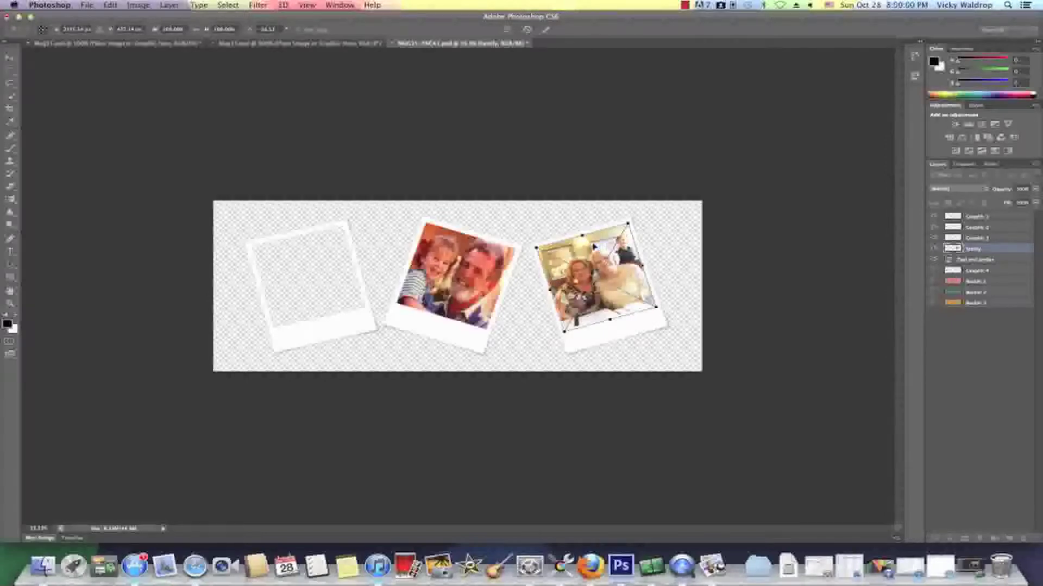
pyautogui.press('c')
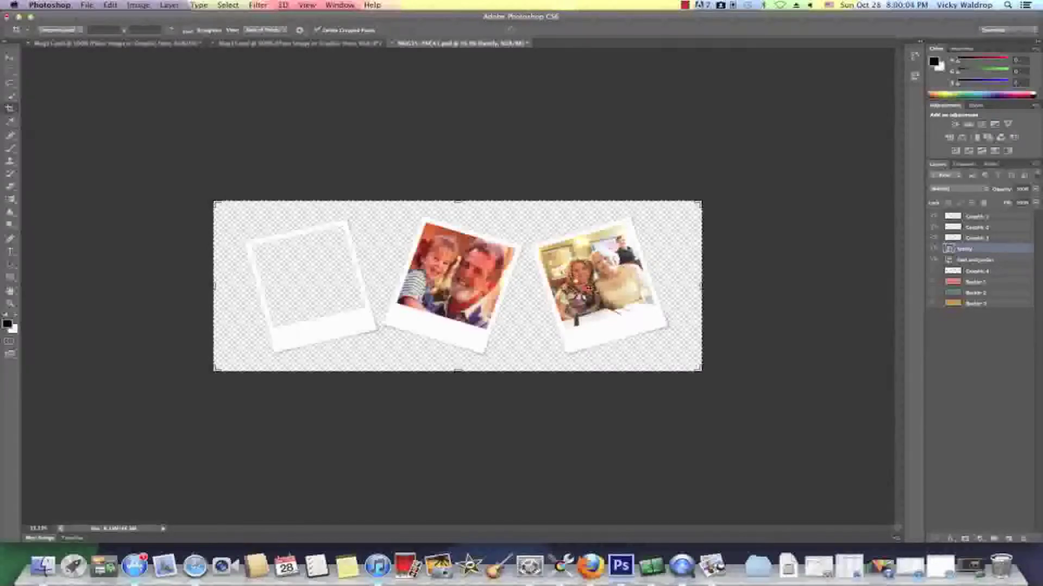
pyautogui.click(934, 283)
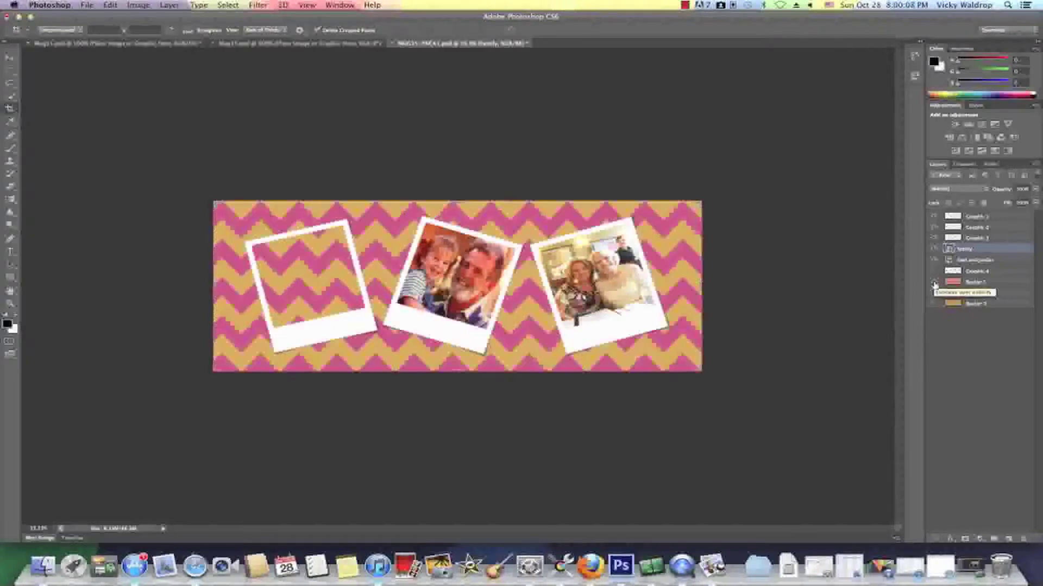
pyautogui.click(934, 282)
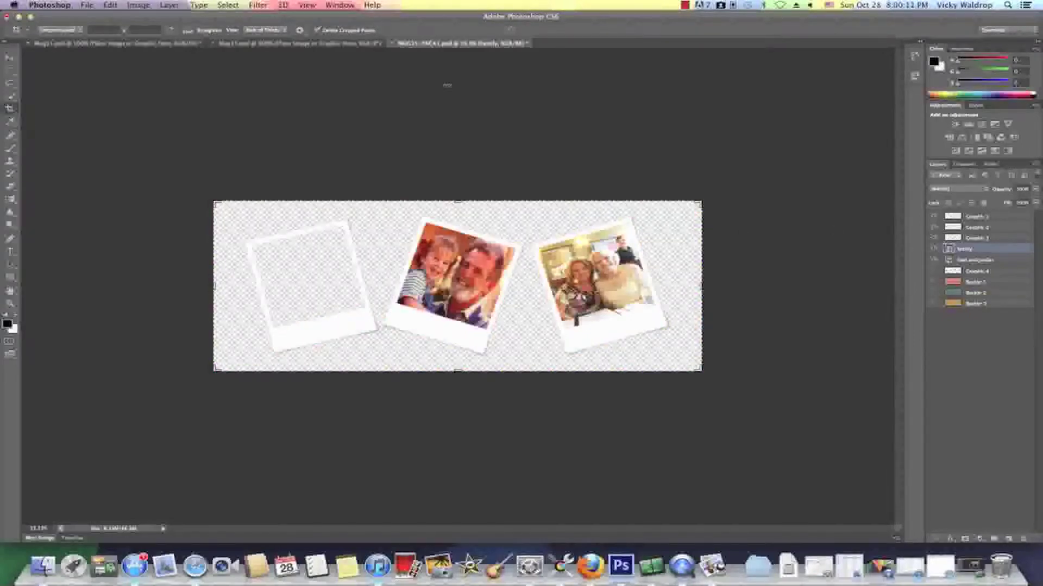
# Step: Place friends.jpg into the template with File > Place
pyautogui.click(87, 5)
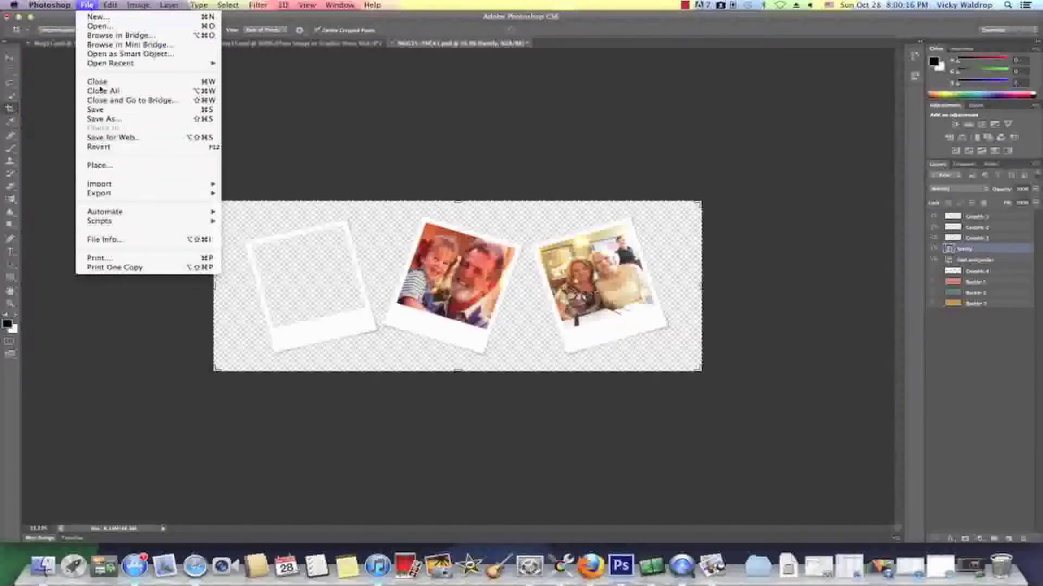
pyautogui.click(102, 165)
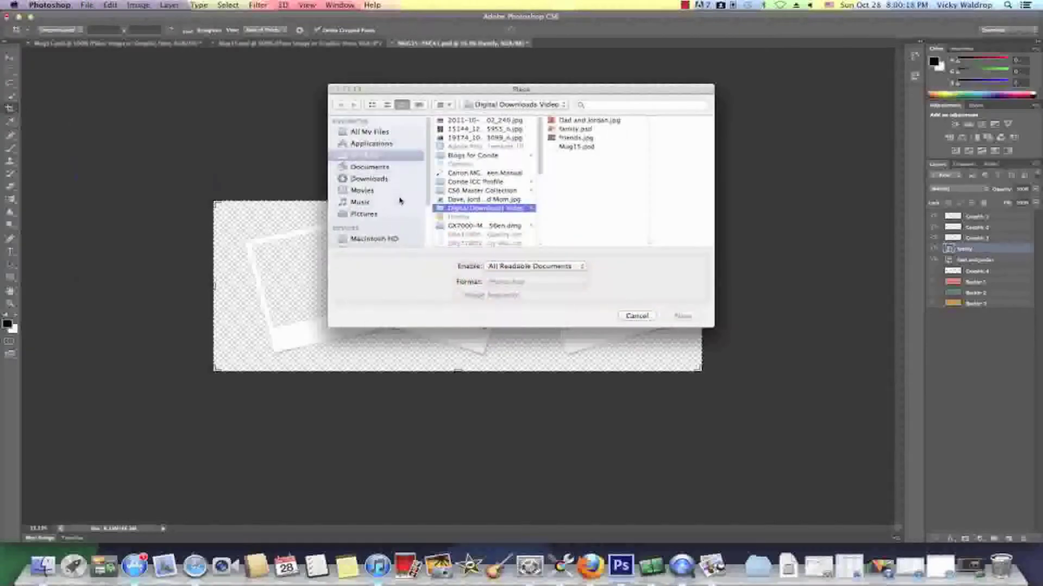
pyautogui.doubleClick(572, 140)
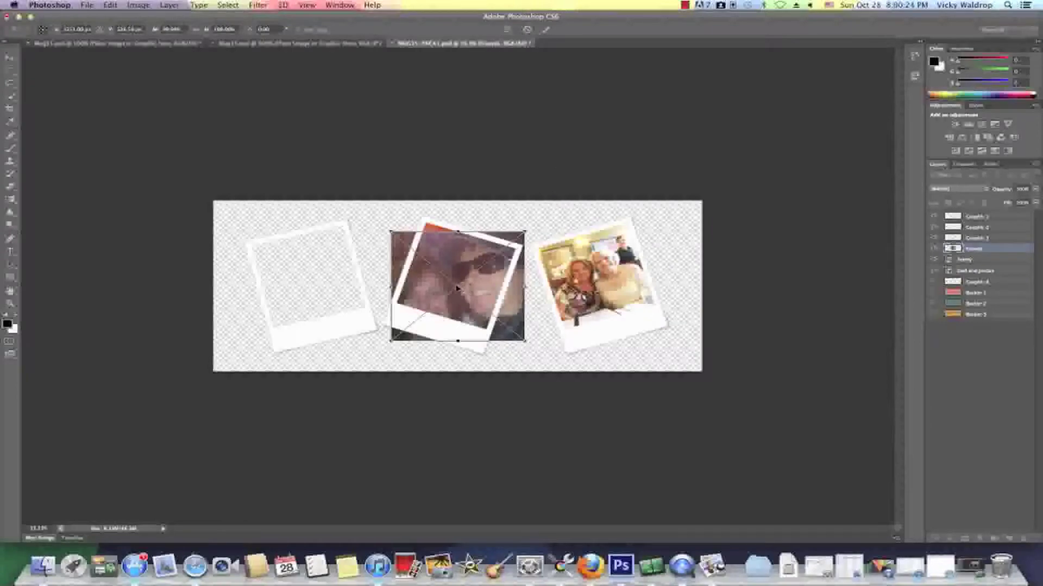
# Step: Move the friends photo onto the left frame, rotate it about -15°, resize it, and commit
pyautogui.moveTo(461, 264); pyautogui.dragTo(319, 261)
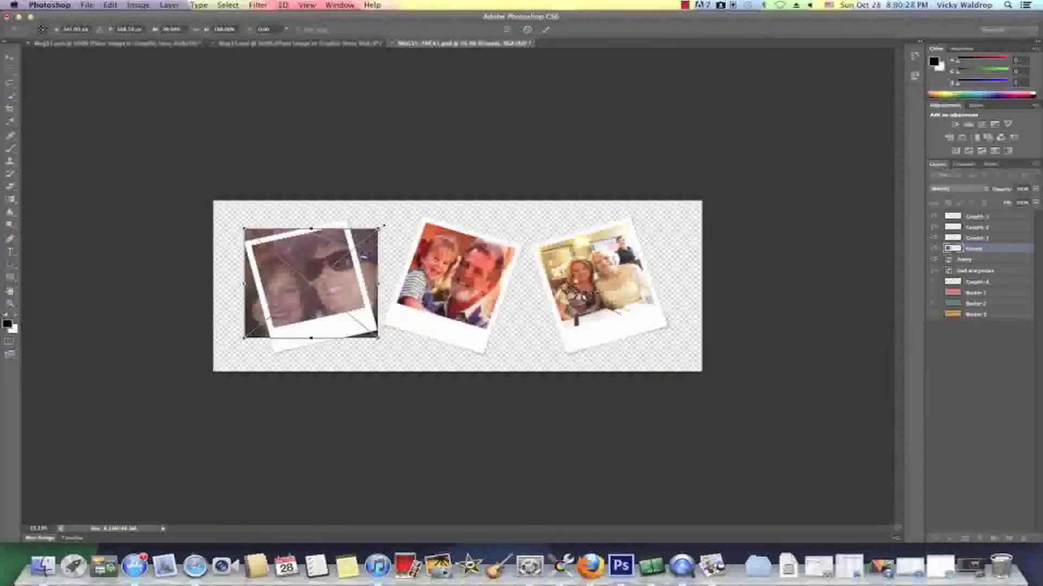
pyautogui.moveTo(381, 223); pyautogui.dragTo(335, 223)
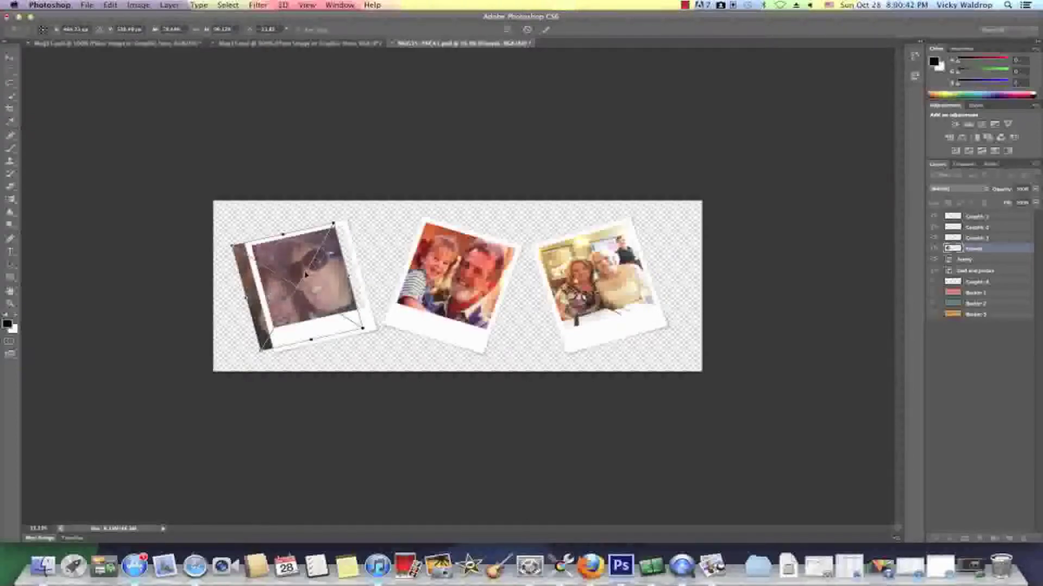
pyautogui.moveTo(296, 265); pyautogui.dragTo(303, 262)
pyautogui.press('c')
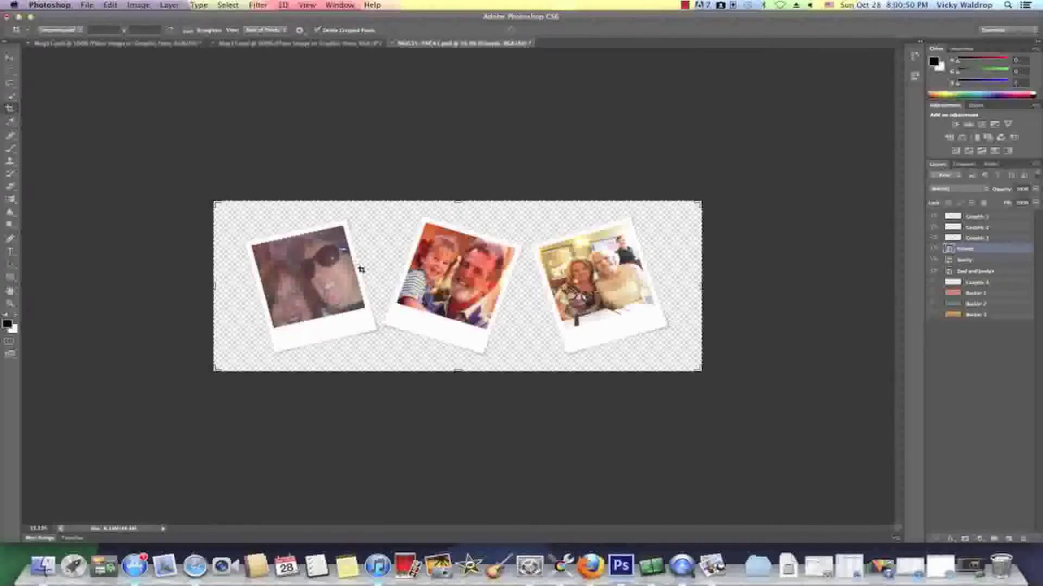
# Step: Show the chevron background and hide the green-and-grey layer so pink and gold appears
pyautogui.click(933, 304)
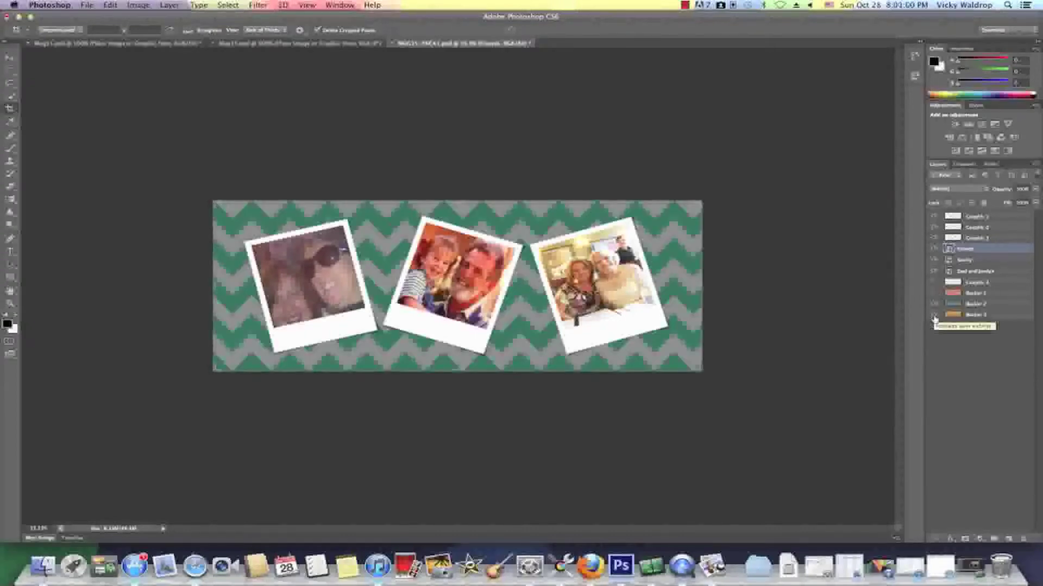
pyautogui.click(933, 304)
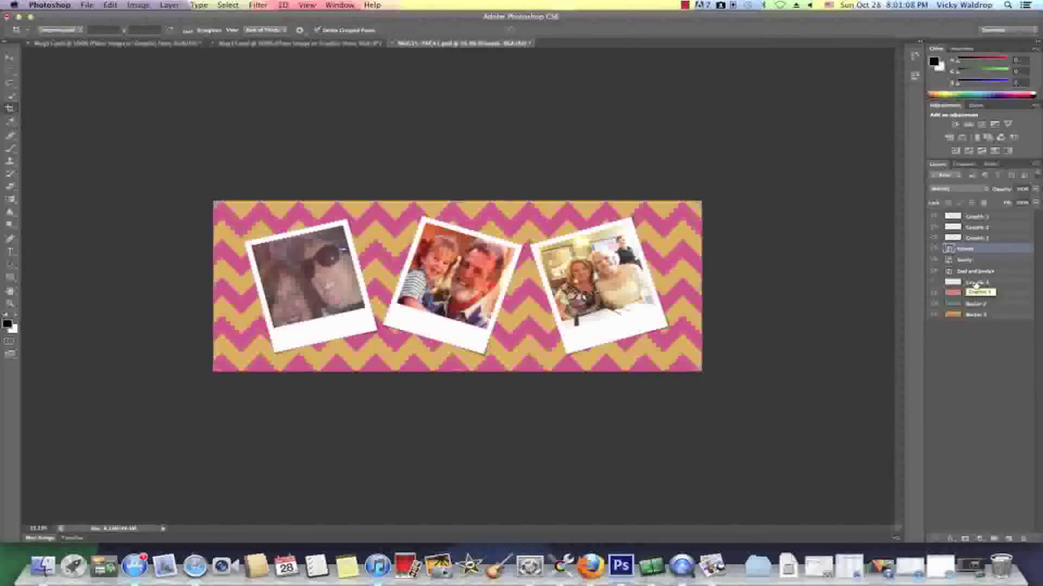
# Step: Preview the unused Graphic 4 frame layer, then delete it from the Layers panel
pyautogui.click(975, 286)
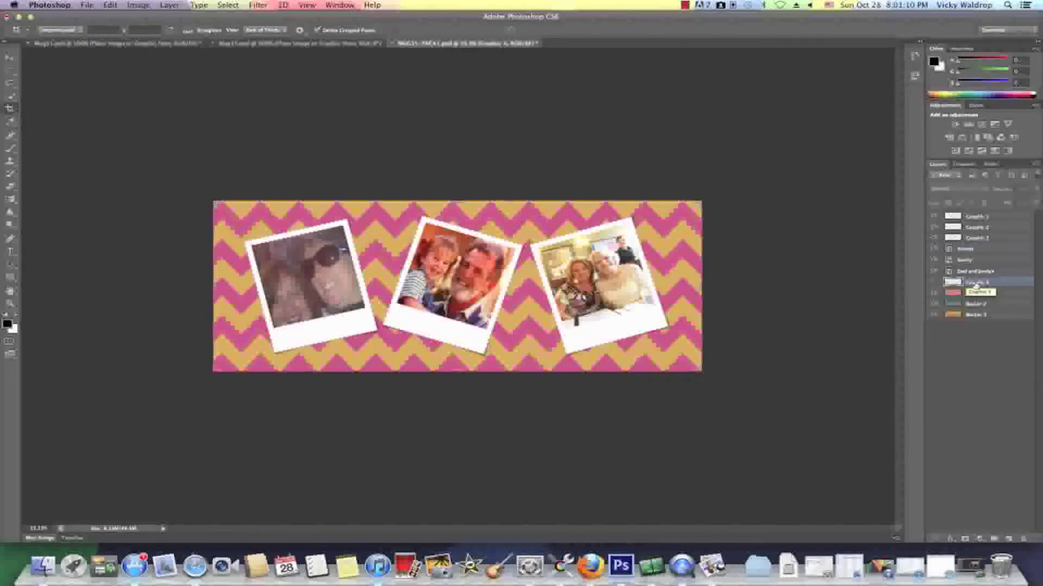
pyautogui.click(934, 282)
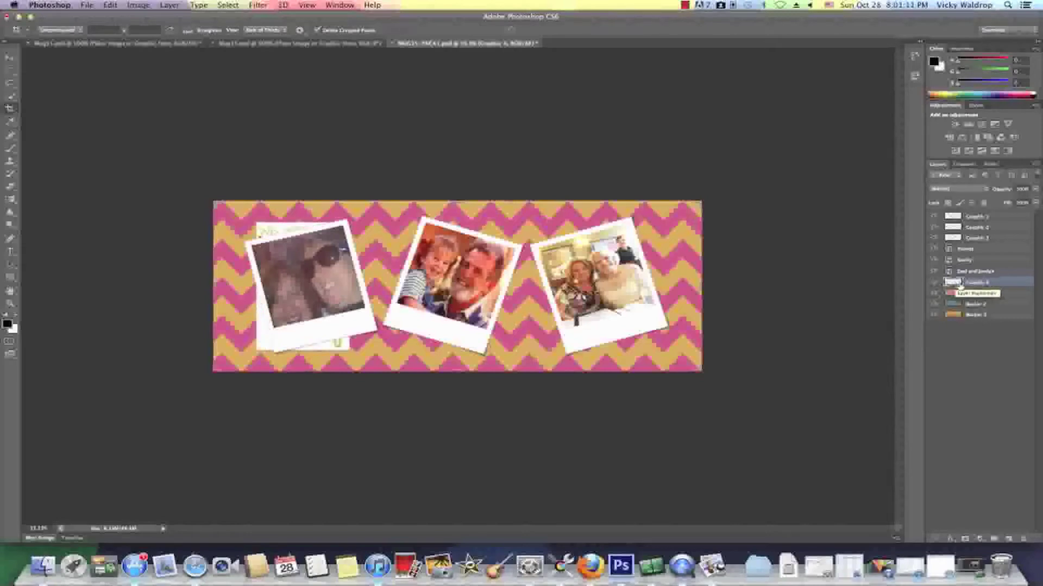
pyautogui.click(934, 282)
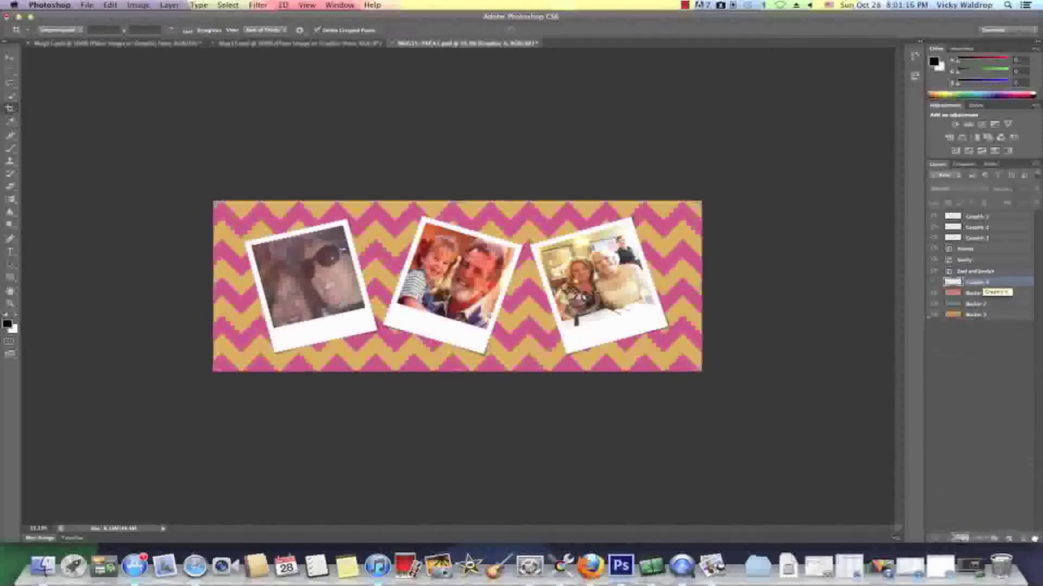
pyautogui.click(1023, 539)
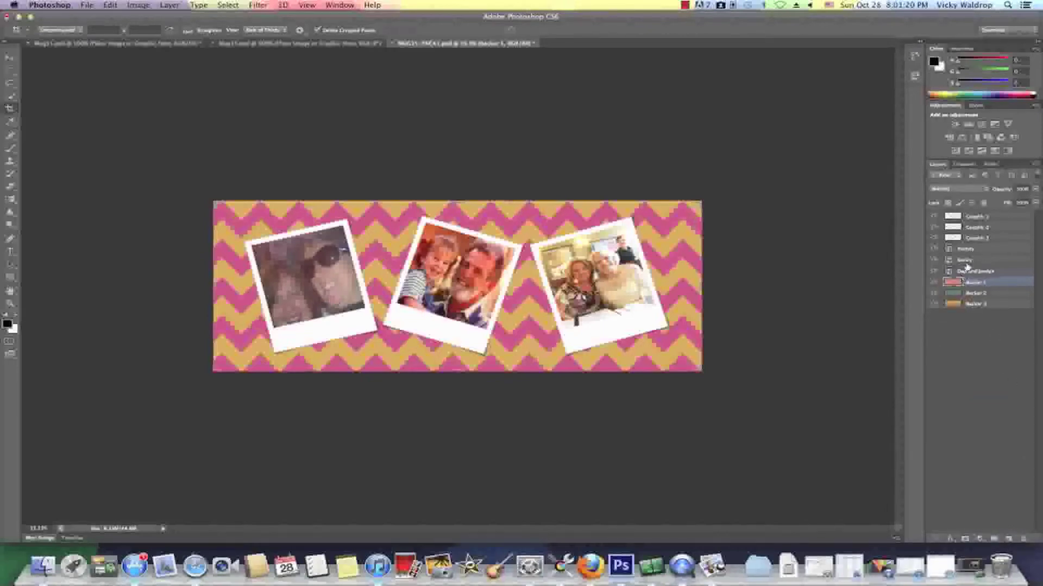